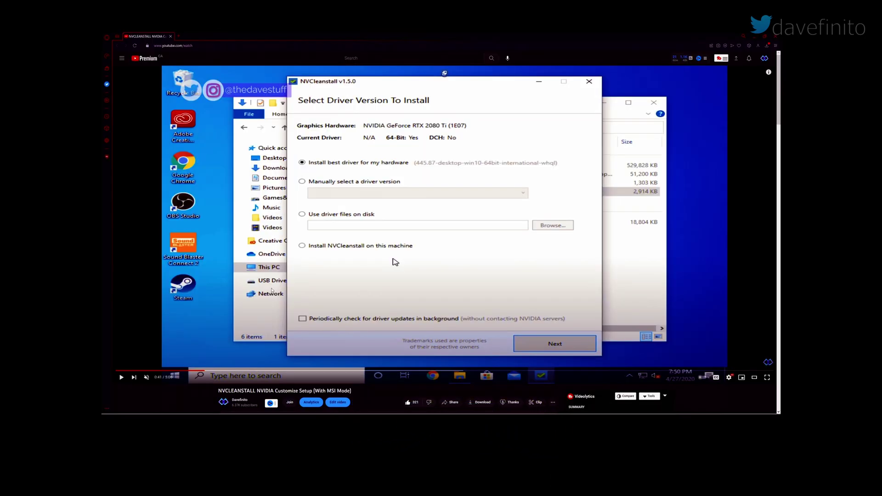
# Resume playing the NVCleanstall tutorial video on YouTube.
pyautogui.click(118, 378)
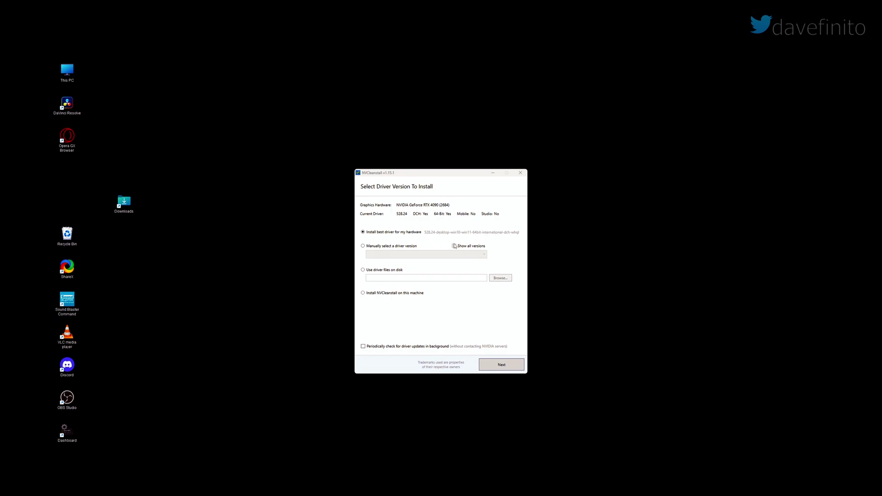
# Switch to manual driver selection and list every version via 'Show all versions'.
pyautogui.click(402, 249)
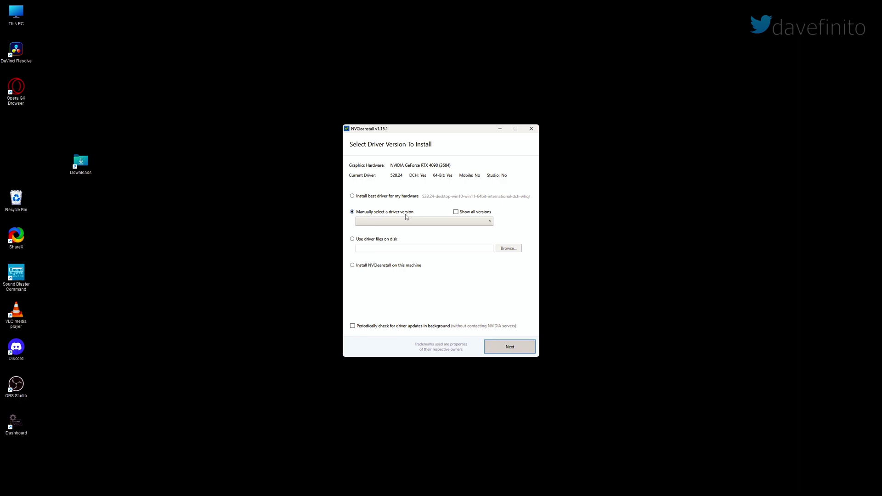
pyautogui.click(409, 221)
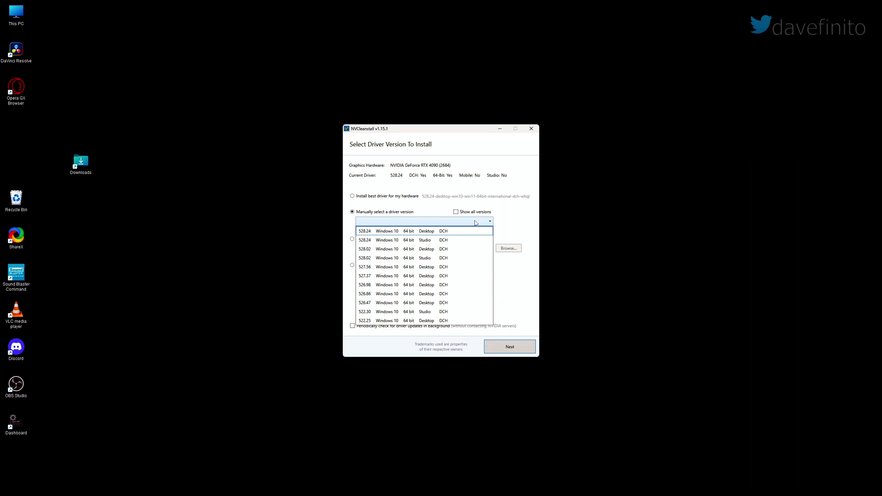
pyautogui.click(475, 223)
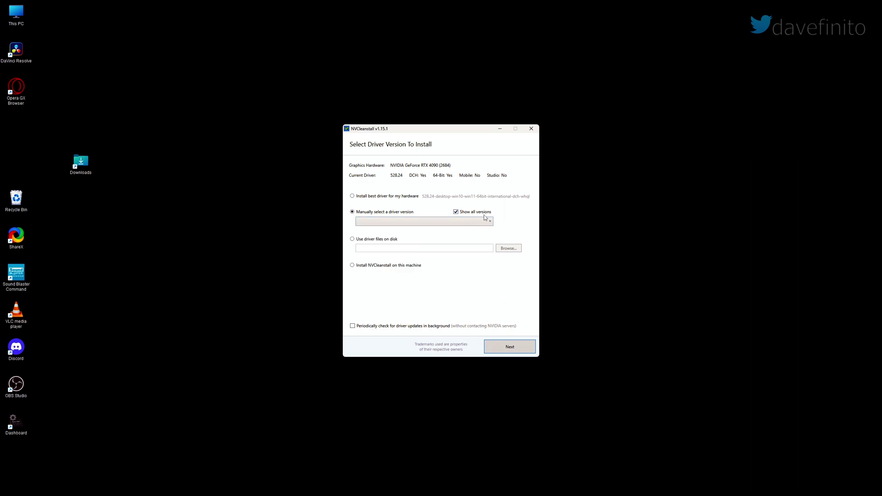
pyautogui.click(484, 214)
pyautogui.click(490, 222)
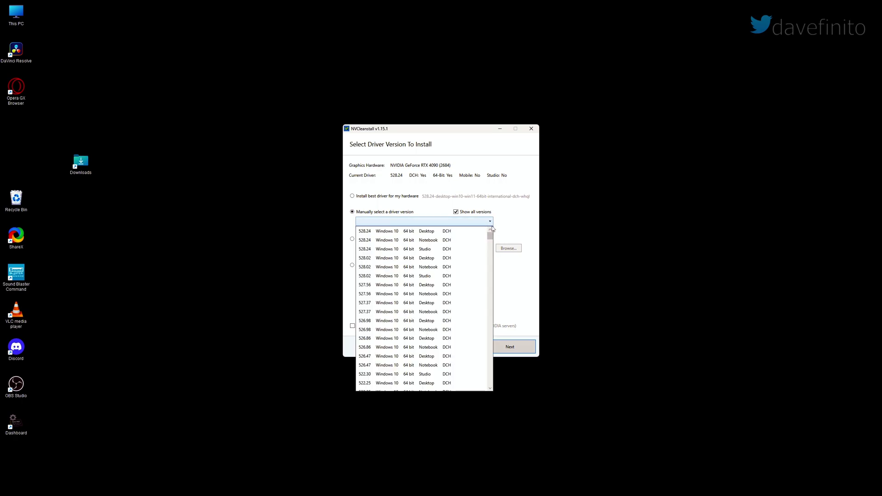
pyautogui.moveTo(490, 236)
pyautogui.mouseDown()
pyautogui.moveTo(496, 384)
pyautogui.moveTo(491, 221)
pyautogui.mouseUp()
# Untick 'Show all versions' and pick 'Use driver files on disk', cancelling the file browse.
pyautogui.click(491, 221)
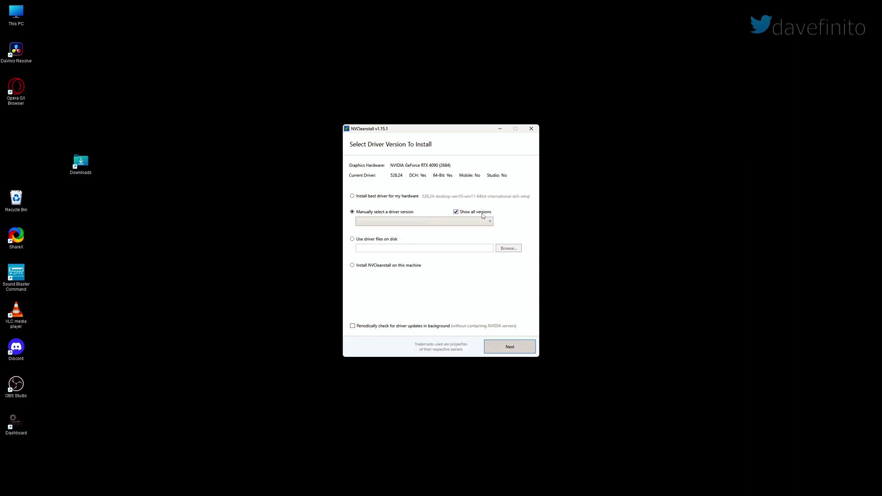
pyautogui.click(481, 213)
pyautogui.click(386, 241)
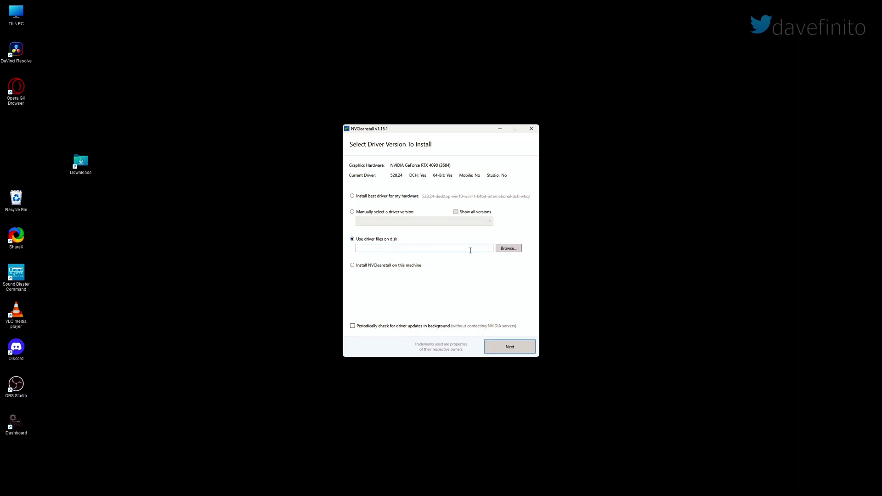
pyautogui.click(515, 250)
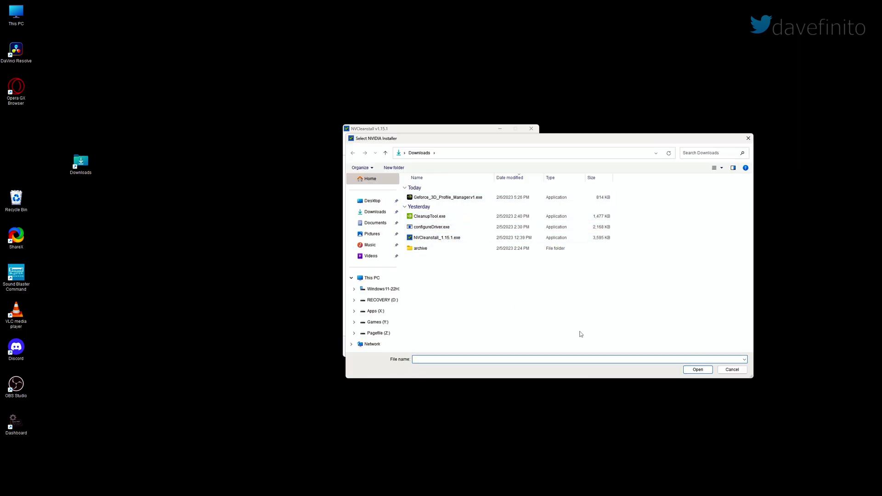
pyautogui.click(734, 370)
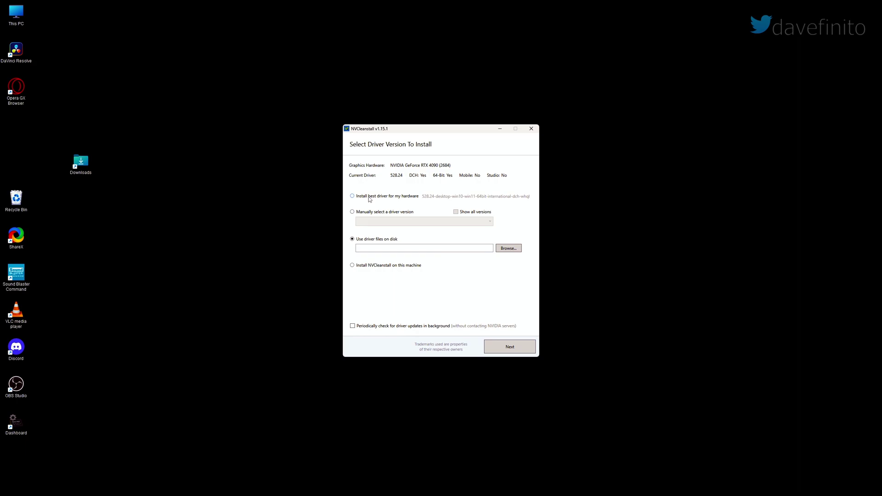
# Reselect 'Install best driver' and apply the Recommended component set on the components page.
pyautogui.click(369, 198)
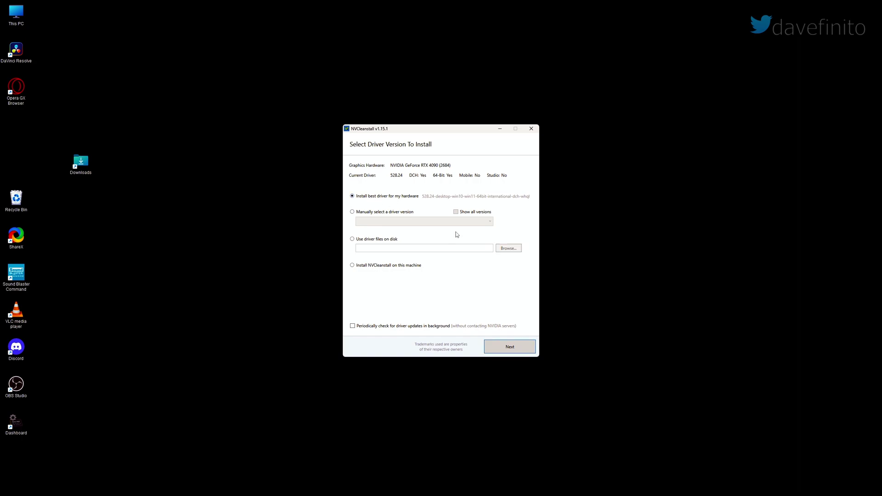
pyautogui.click(518, 349)
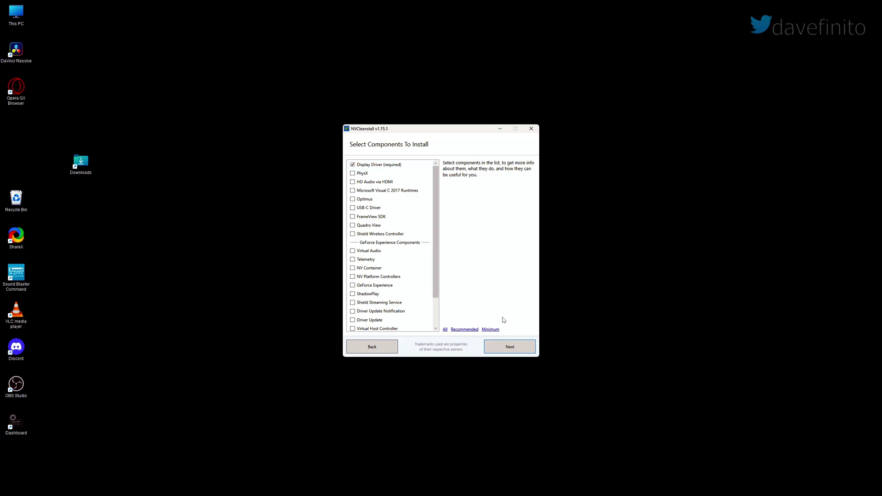
pyautogui.click(491, 330)
pyautogui.click(473, 331)
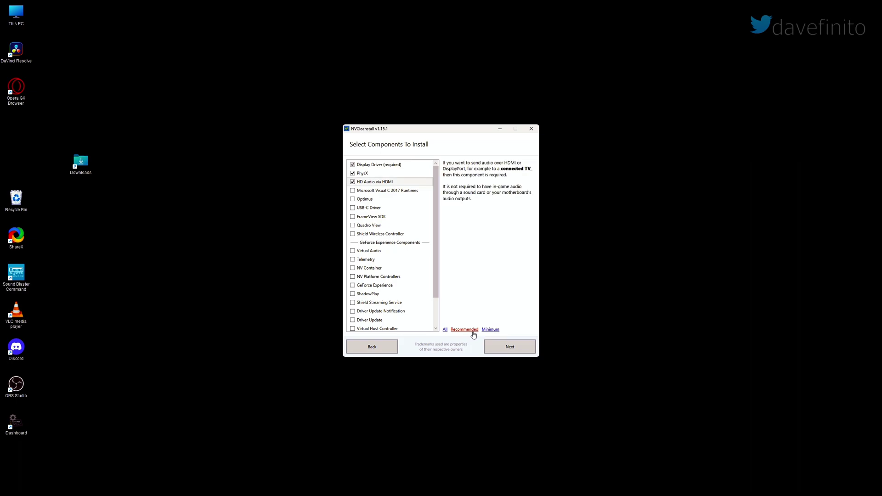
# Read the descriptions of the Visual C 2017 Runtimes, Optimus and FrameView SDK components.
pyautogui.click(413, 190)
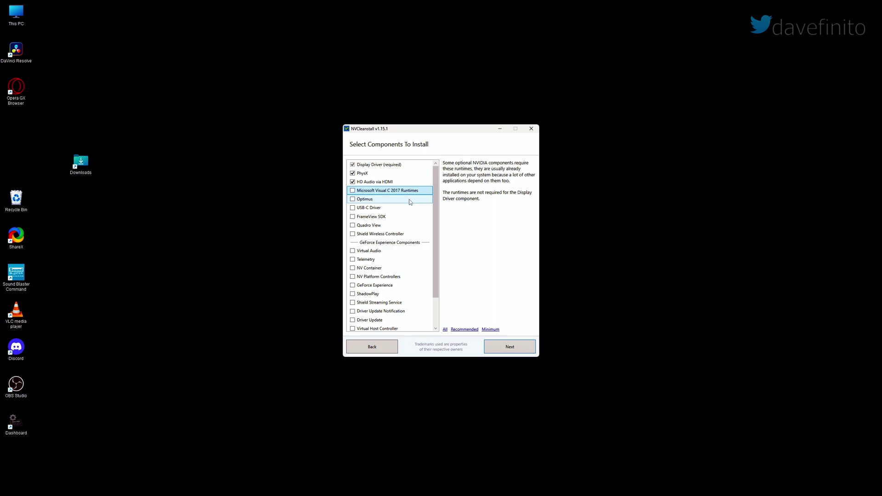
pyautogui.click(410, 201)
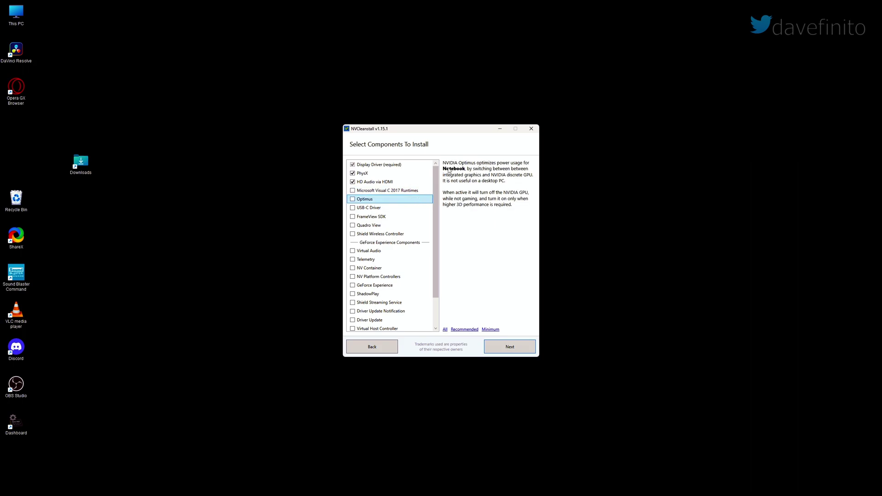
pyautogui.click(382, 208)
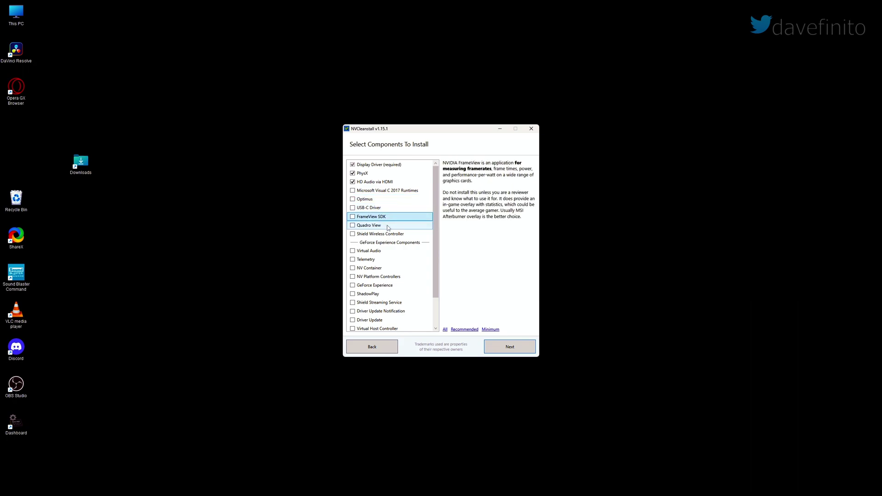
# Read descriptions from Quadro View through ShadowPlay, NodeJS, NV Backend and GeForce Experience's requirements.
pyautogui.click(389, 227)
pyautogui.click(395, 233)
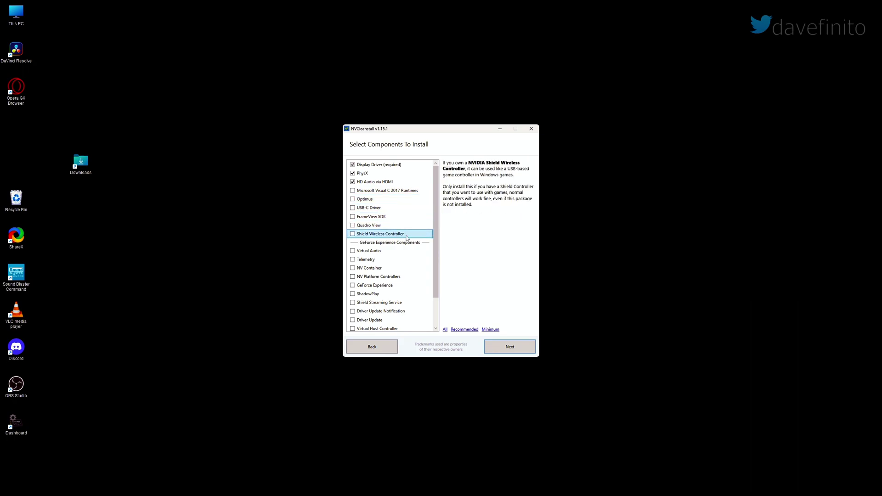
pyautogui.scroll(-2, 409, 239)
pyautogui.click(411, 220)
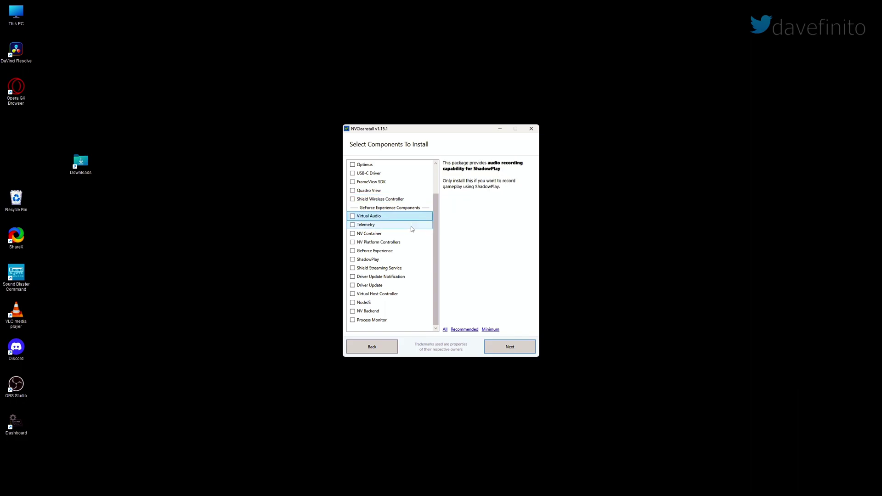
pyautogui.click(412, 233)
pyautogui.click(413, 243)
pyautogui.click(417, 259)
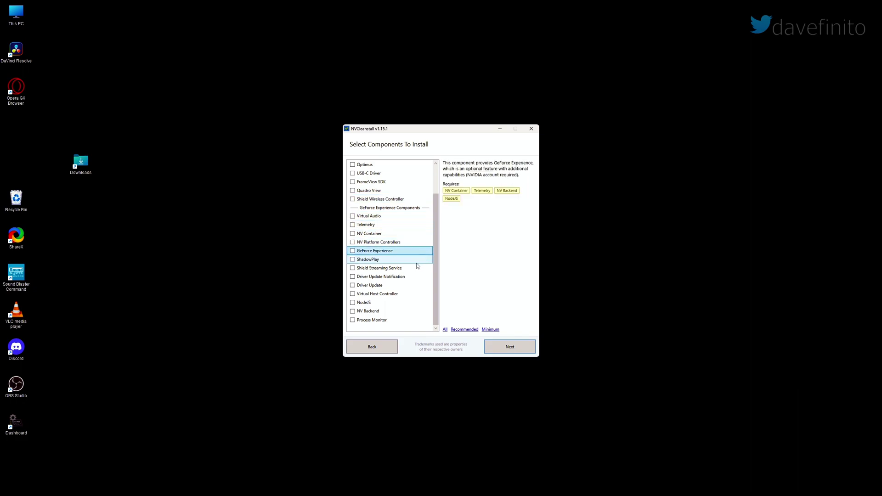
pyautogui.click(420, 277)
pyautogui.click(421, 285)
pyautogui.click(425, 294)
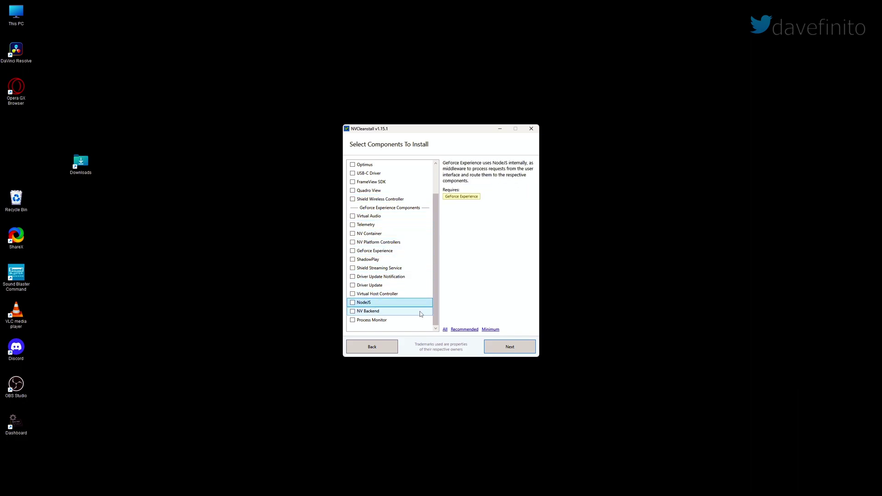
pyautogui.click(416, 311)
pyautogui.click(405, 251)
pyautogui.scroll(2, 391, 254)
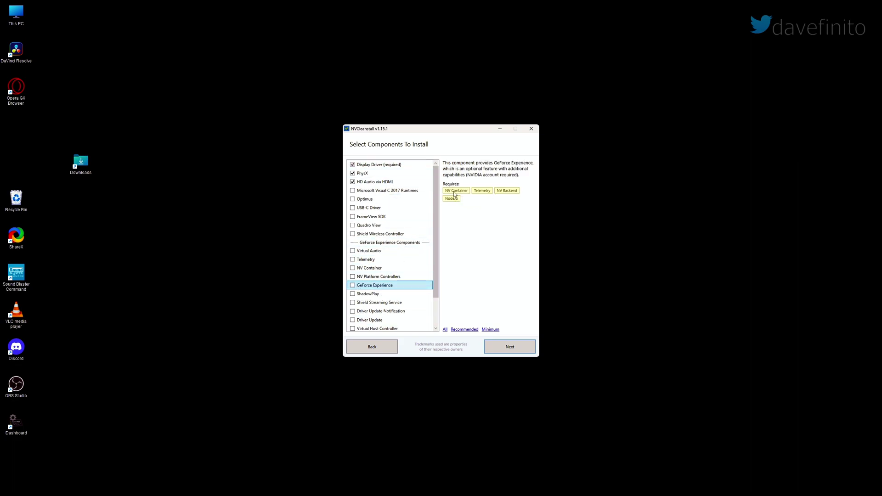
# Include GeForce Experience, NV Container, Telemetry, NodeJS and NV Backend, then continue to Installation Tweaks.
pyautogui.click(353, 286)
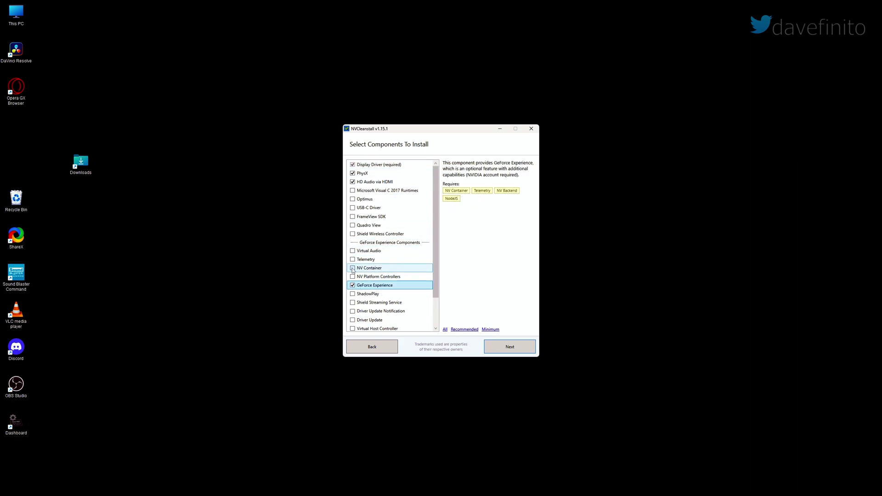
pyautogui.click(352, 268)
pyautogui.scroll(-4, 391, 275)
pyautogui.click(353, 226)
pyautogui.click(352, 304)
pyautogui.scroll(3, 404, 294)
pyautogui.click(420, 286)
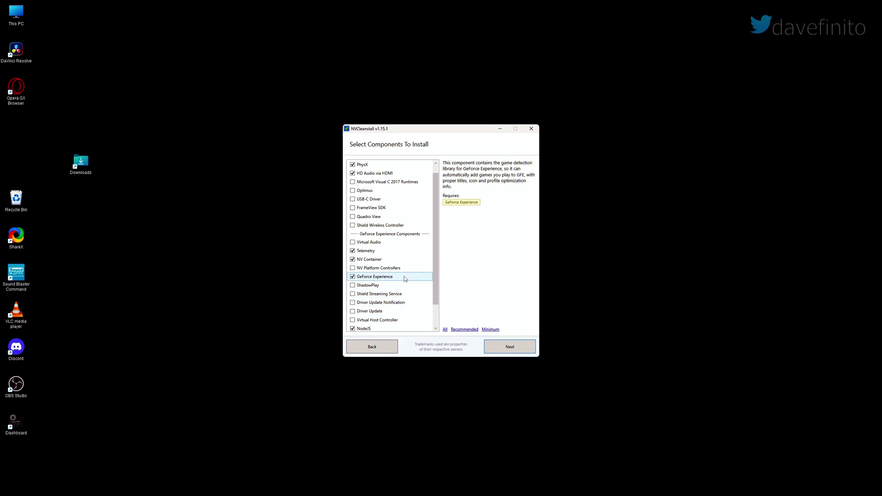
pyautogui.click(405, 276)
pyautogui.scroll(-3, 404, 276)
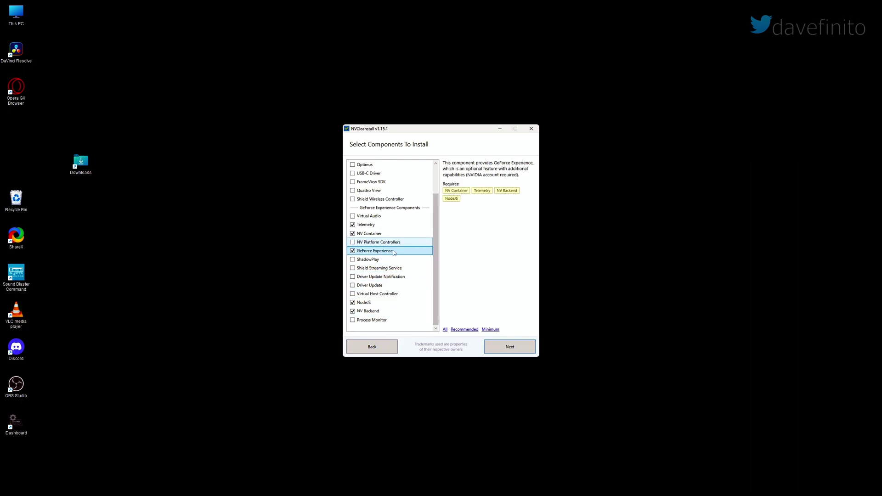
pyautogui.click(510, 347)
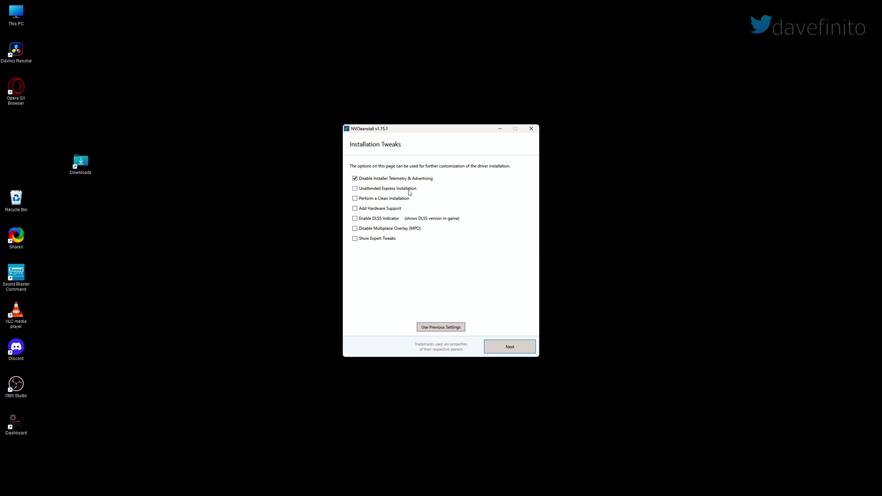
# Leave Unattended Express and hardware support off, uncheck Clean Installation, and check Disable MPO.
pyautogui.click(410, 193)
pyautogui.click(413, 191)
pyautogui.click(401, 202)
pyautogui.click(384, 213)
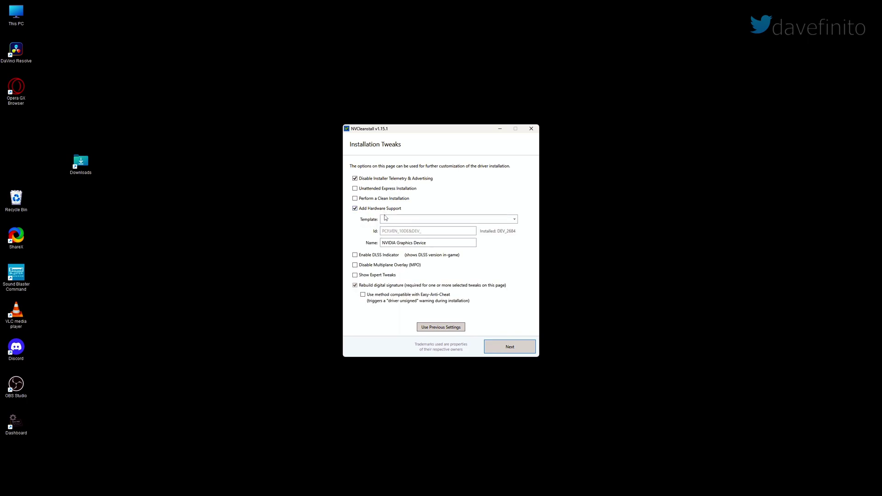
pyautogui.click(372, 209)
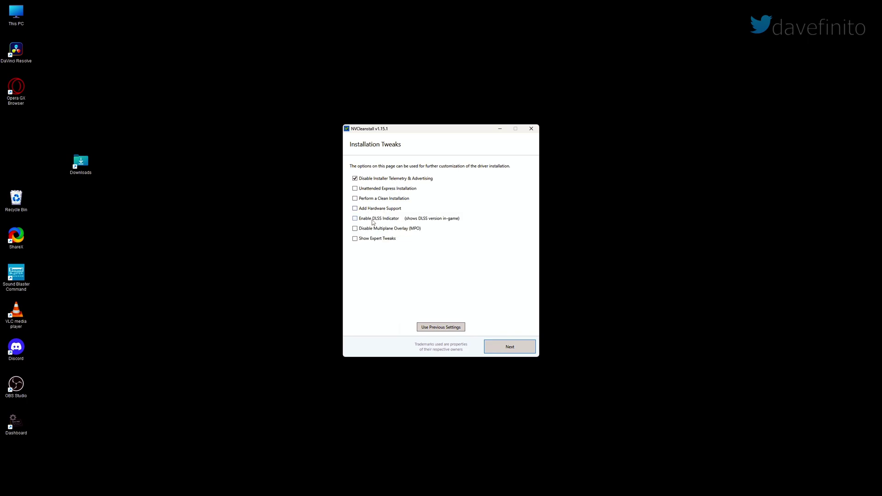
pyautogui.click(381, 230)
# Uncheck Disable MPO, reveal expert tweaks, leave Easy-Anti-Cheat signature off, and uncheck driver telemetry.
pyautogui.click(414, 230)
pyautogui.click(385, 240)
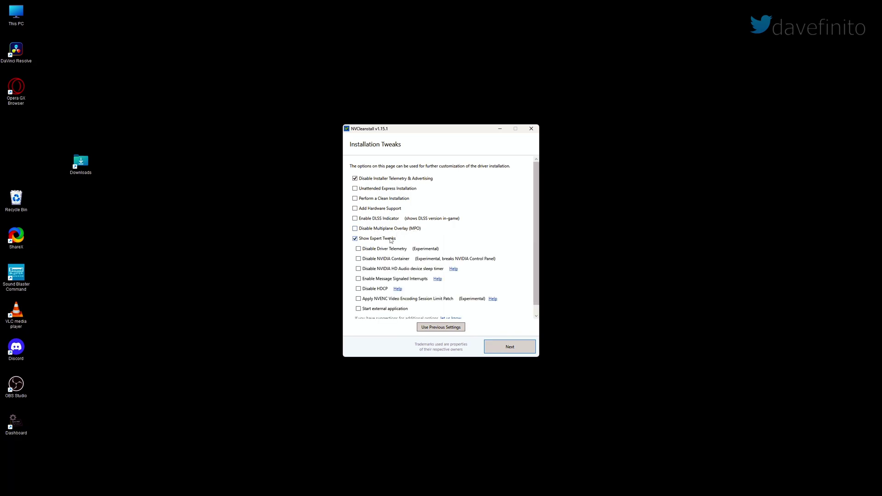
pyautogui.scroll(-1, 390, 240)
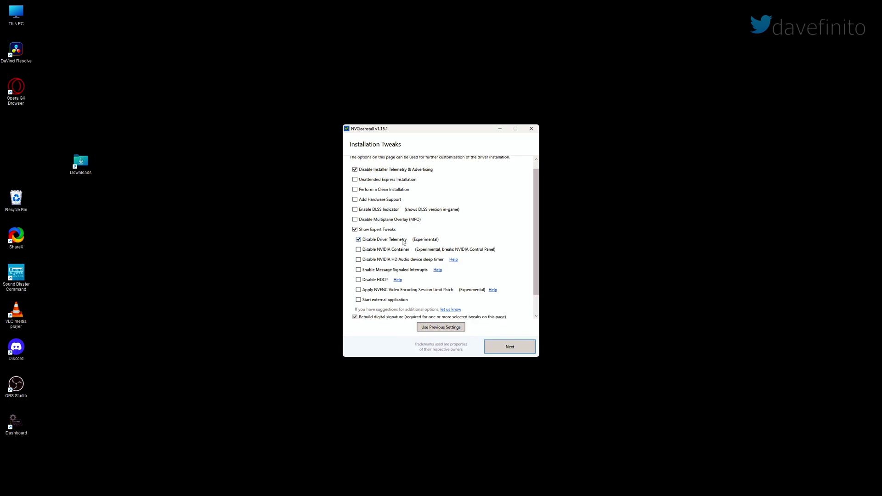
pyautogui.scroll(-1, 403, 242)
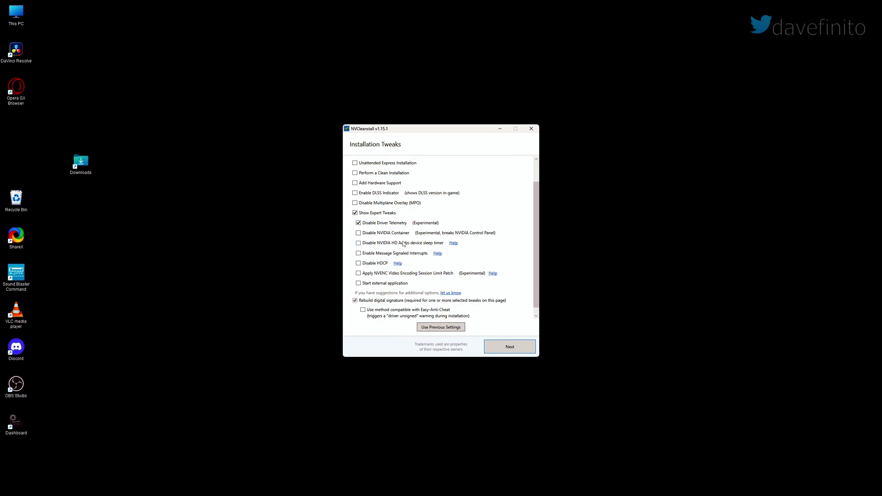
pyautogui.scroll(-1, 403, 243)
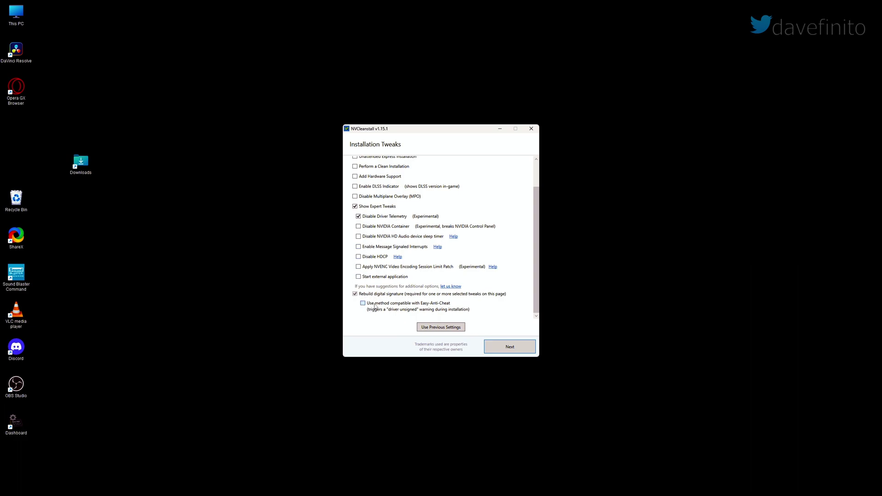
pyautogui.click(375, 306)
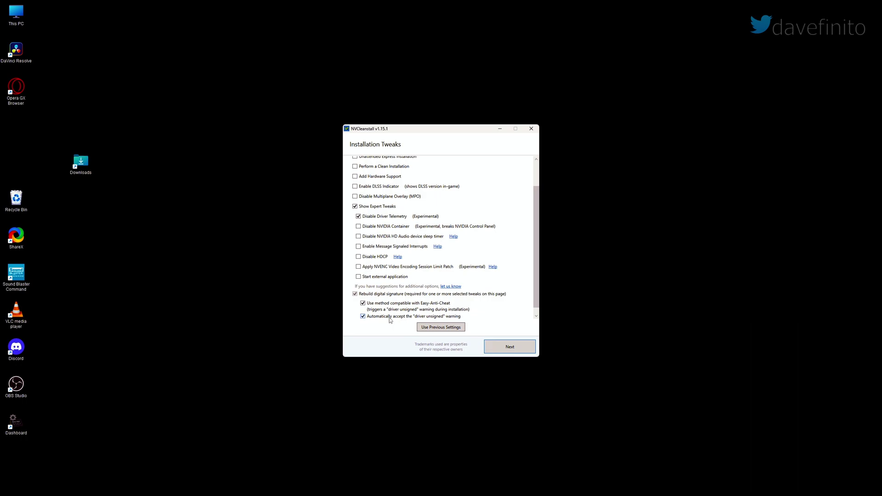
pyautogui.click(362, 302)
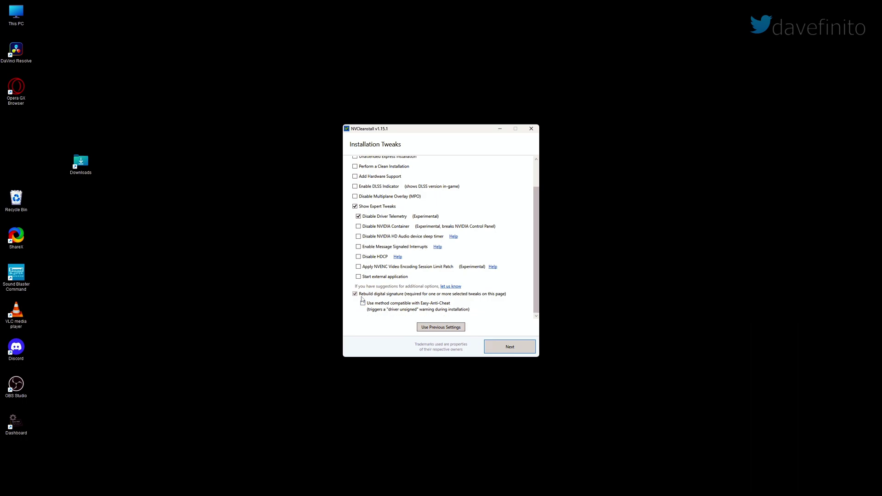
pyautogui.click(363, 217)
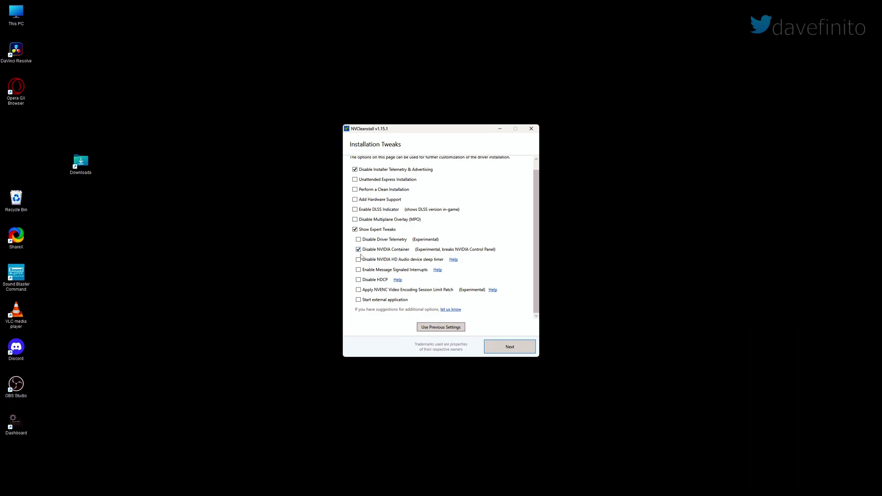
# Uncheck Disable NVIDIA Container and try Message Signaled Interrupts priorities, leaving MSI off.
pyautogui.click(359, 252)
pyautogui.click(358, 271)
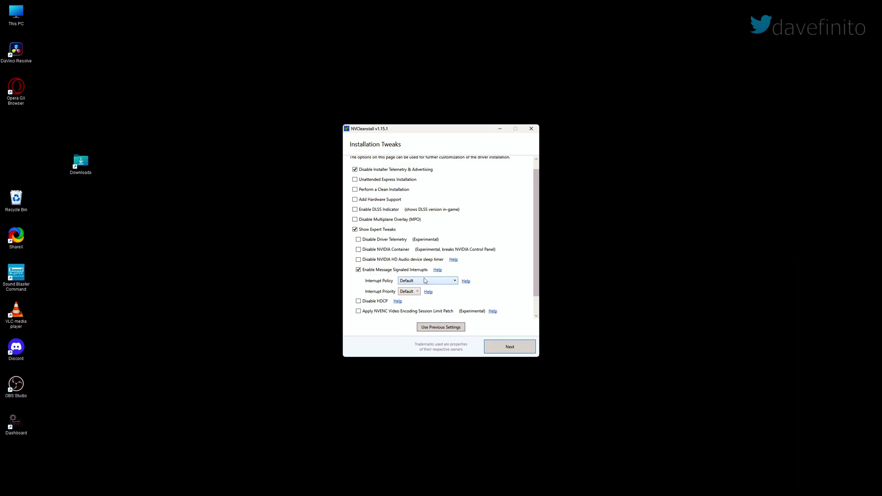
pyautogui.click(416, 293)
pyautogui.click(417, 294)
pyautogui.click(416, 293)
pyautogui.click(409, 321)
pyautogui.click(415, 293)
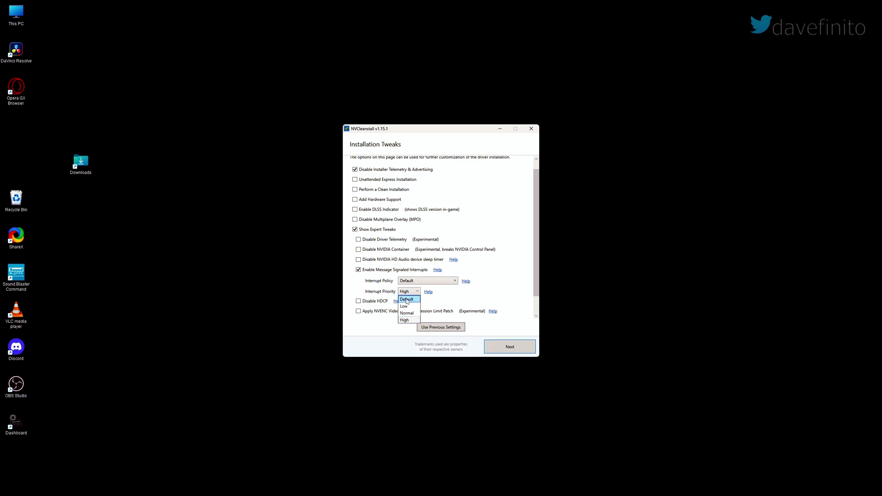
pyautogui.click(372, 271)
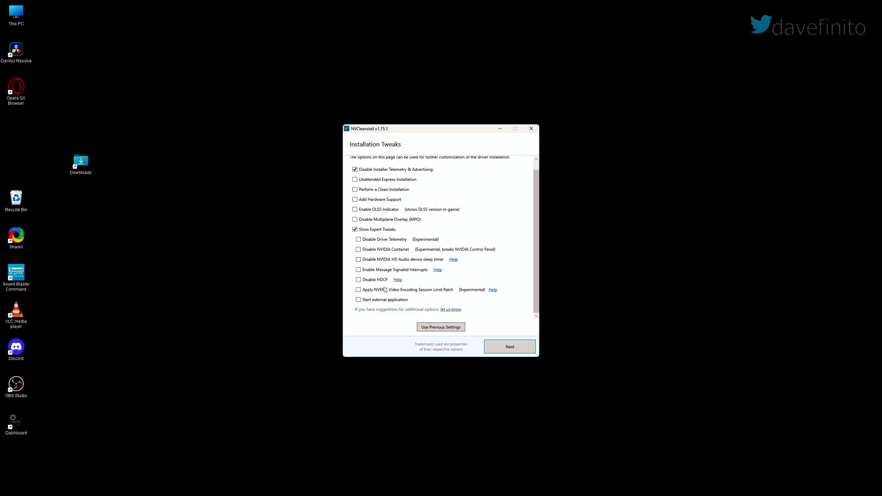
# Check the NVENC session limit patch, leaving 'Start external application' off.
pyautogui.click(382, 291)
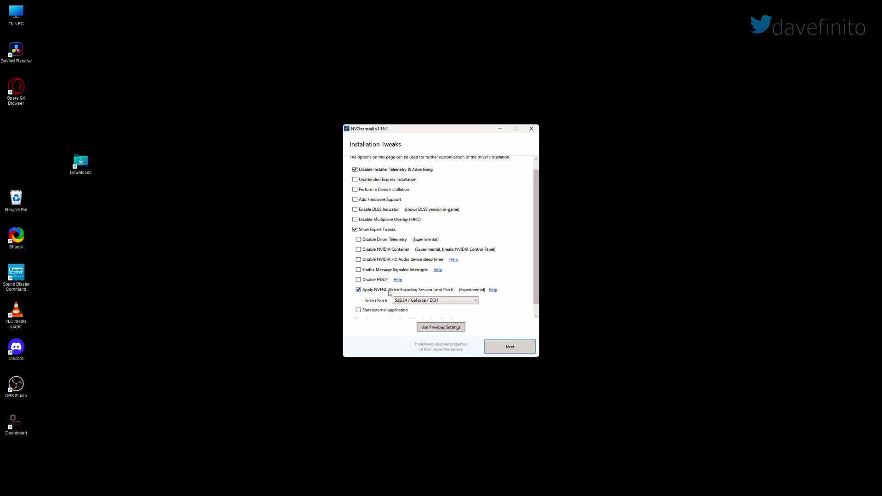
pyautogui.click(389, 291)
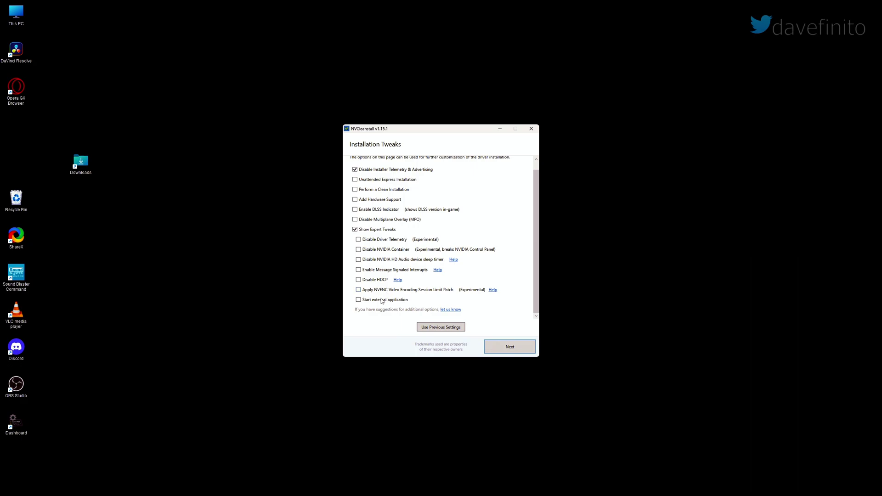
pyautogui.click(380, 300)
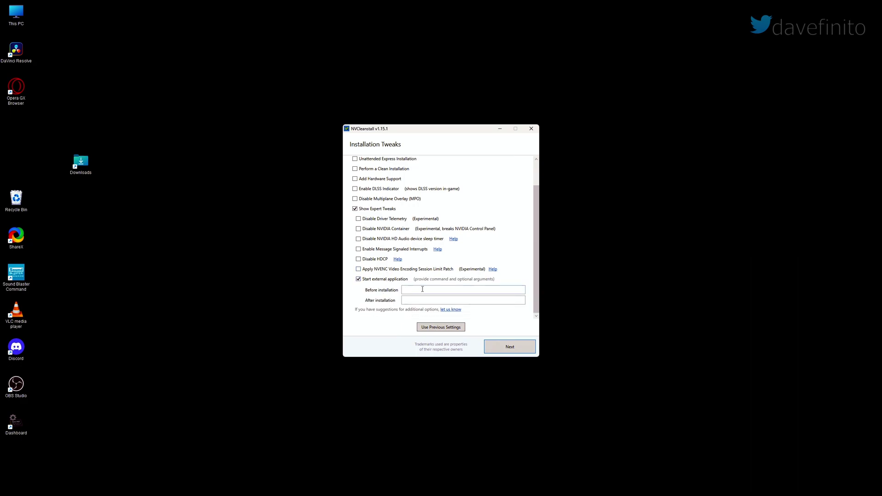
pyautogui.click(383, 279)
pyautogui.click(361, 290)
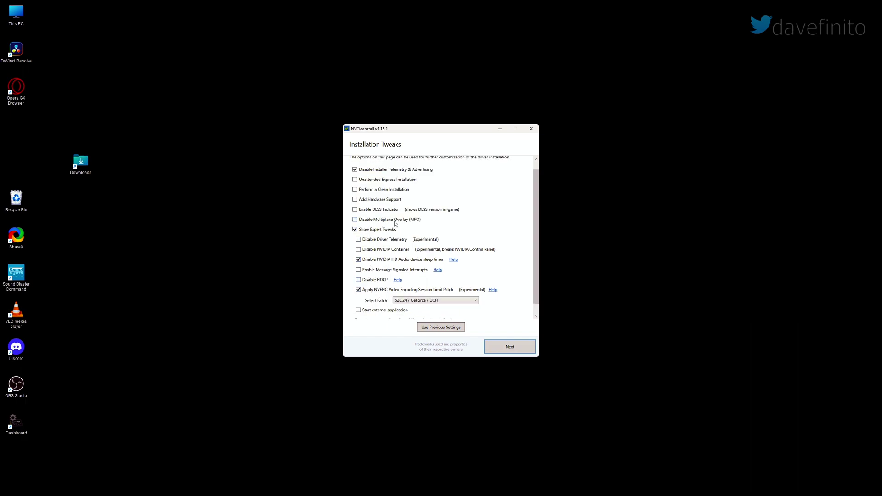
# Prepare the customized installer, view its files in Explorer, then close that folder.
pyautogui.click(510, 347)
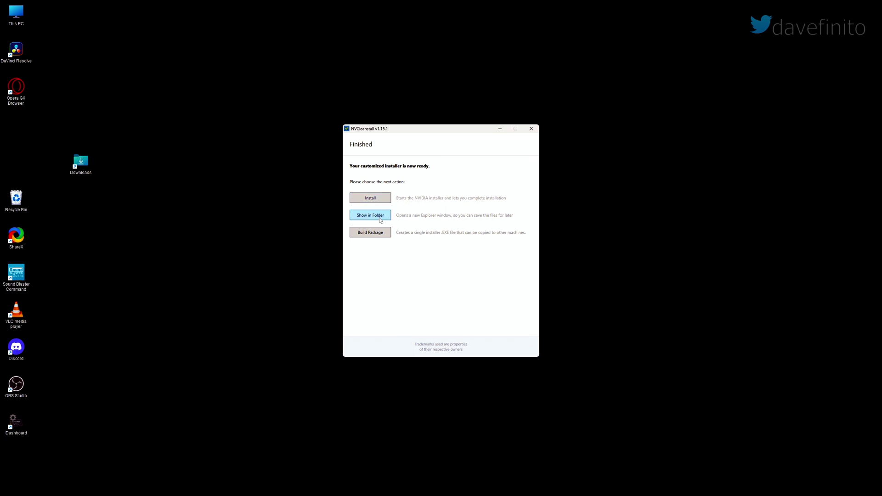
pyautogui.click(380, 216)
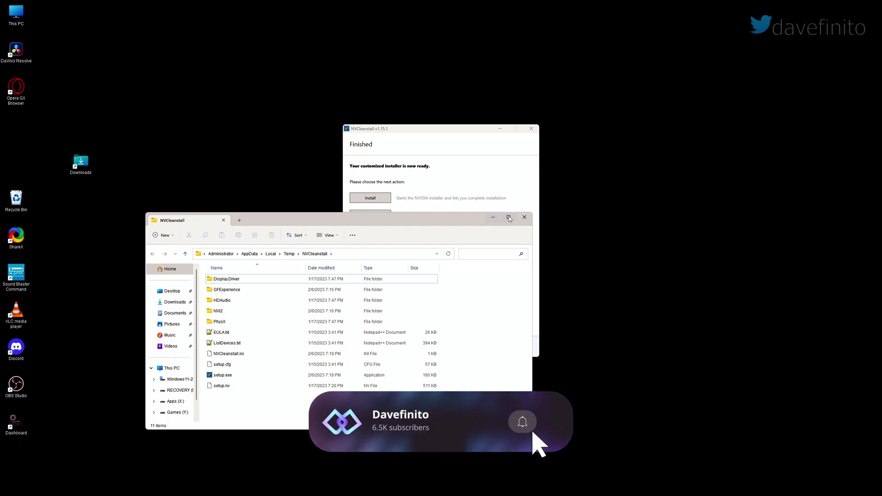
pyautogui.click(528, 219)
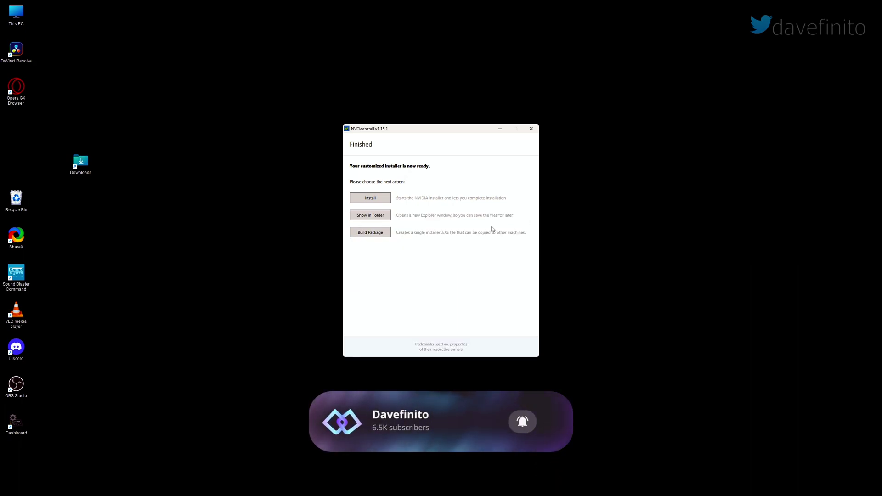
# Build the single-file 528.24 installer package and save it to Downloads under its default name.
pyautogui.click(385, 235)
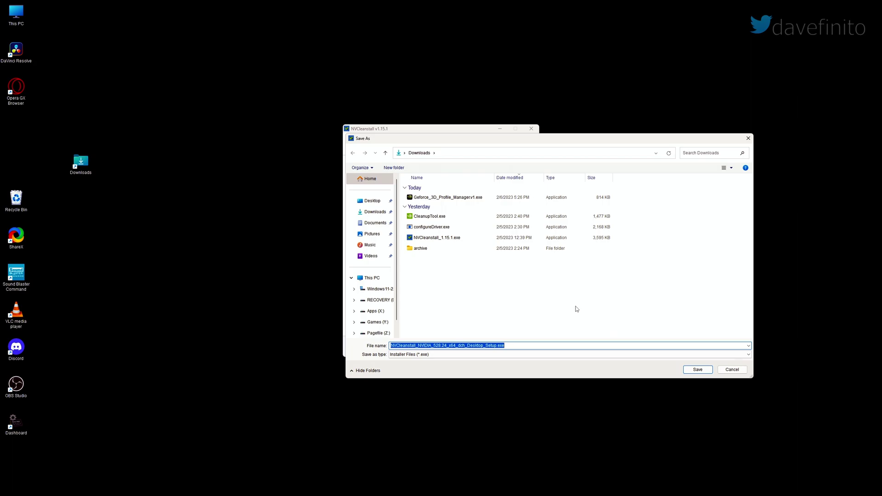
pyautogui.click(686, 363)
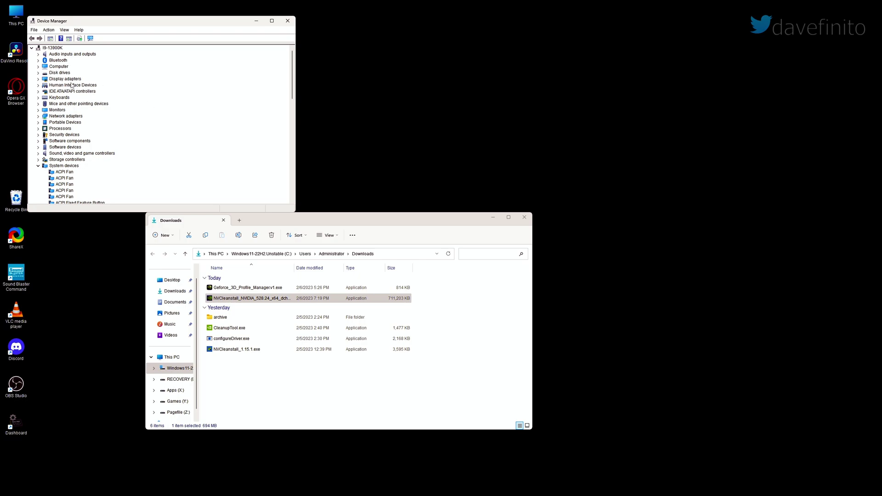
# Expand Display adapters in Device Manager to show the Intel UHD Graphics 770 and NVIDIA GeForce RTX 4090.
pyautogui.click(68, 80)
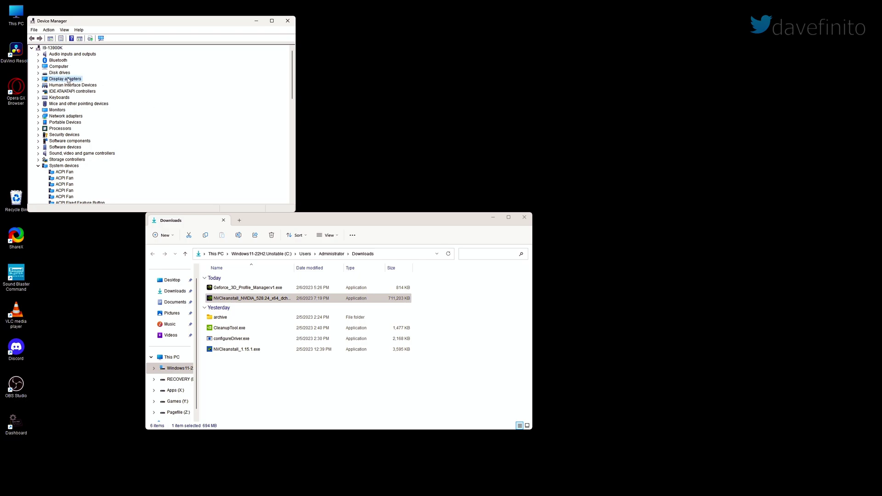
pyautogui.doubleClick(68, 79)
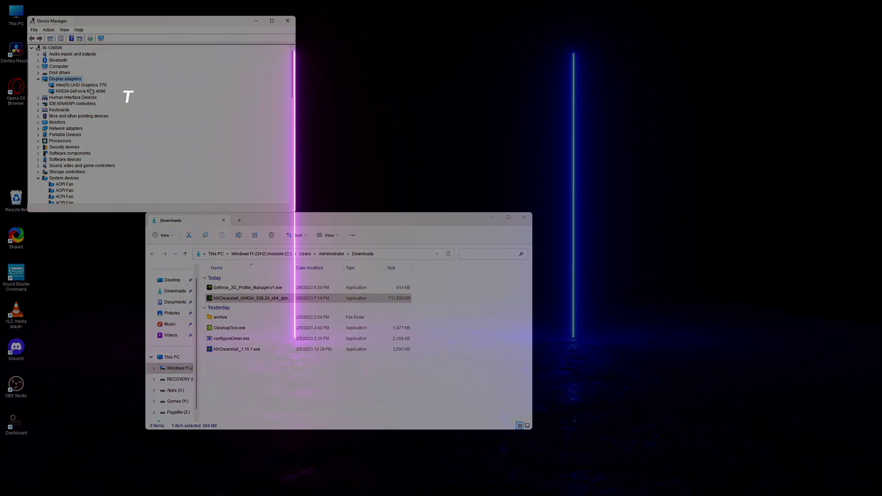